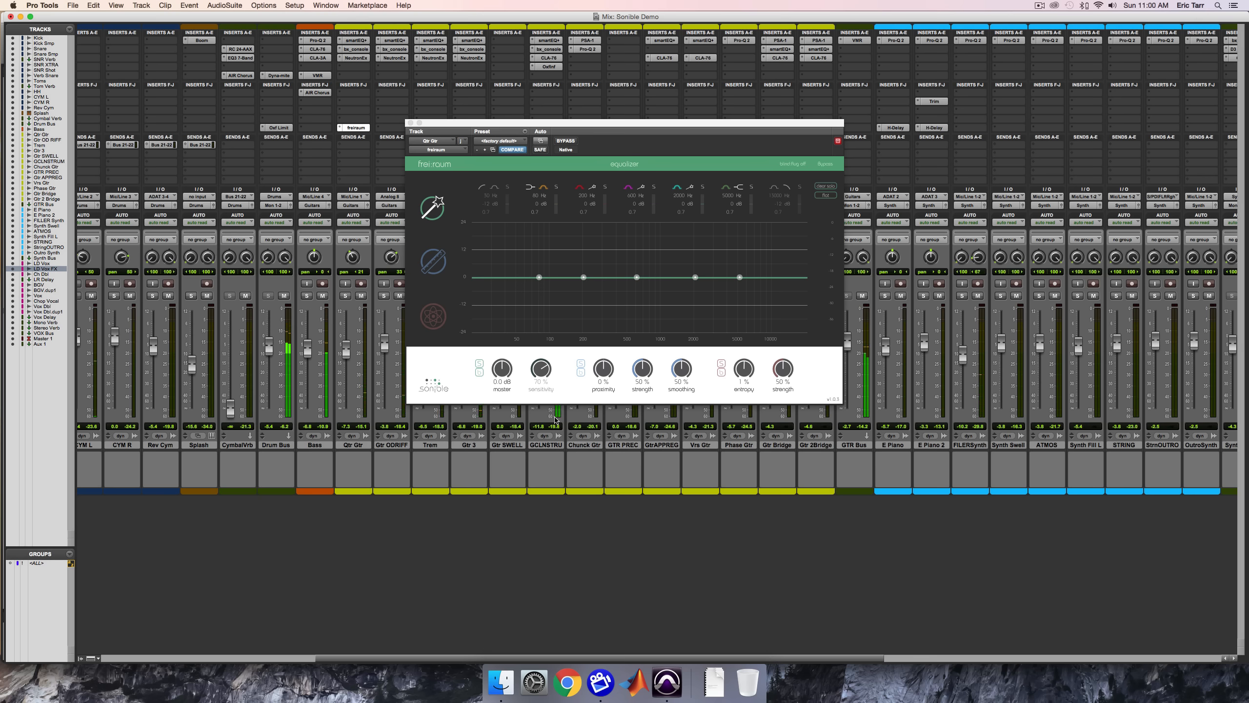
In the Edit window, select the Qtr Gtr passage from about bar 3 to bar 9, solo the track and play it
key(super+equal)
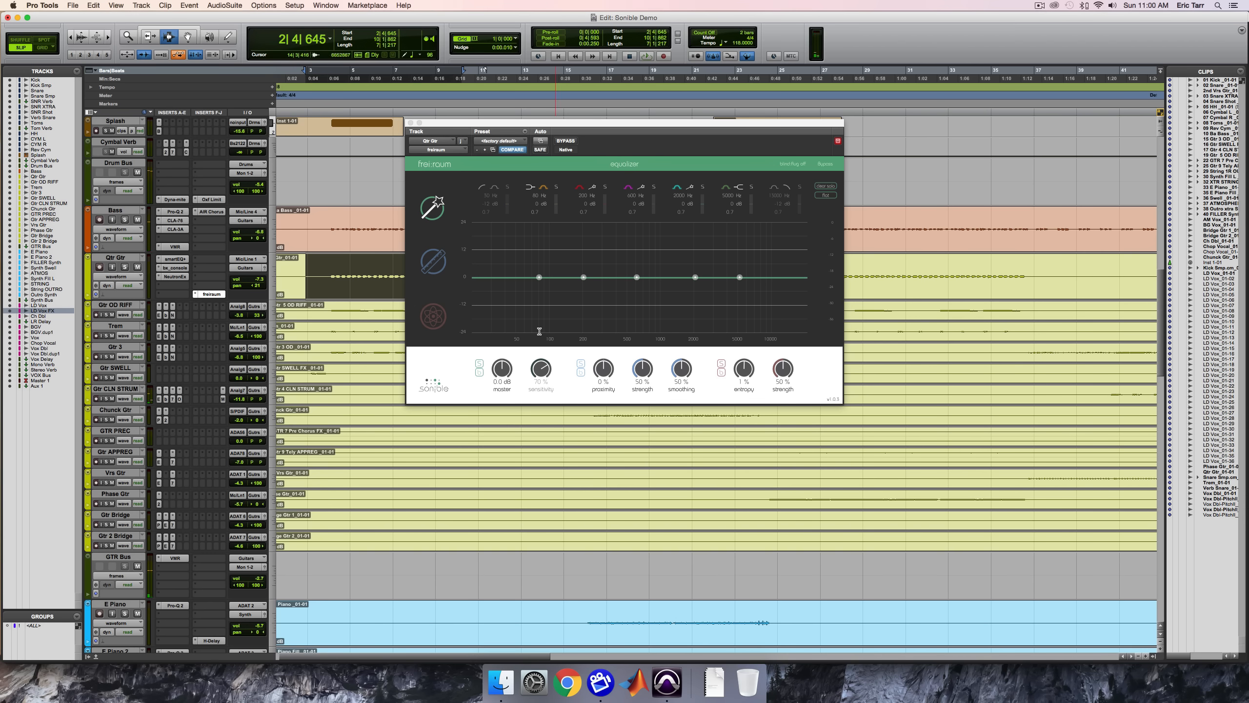
drag(531, 123, 583, 127)
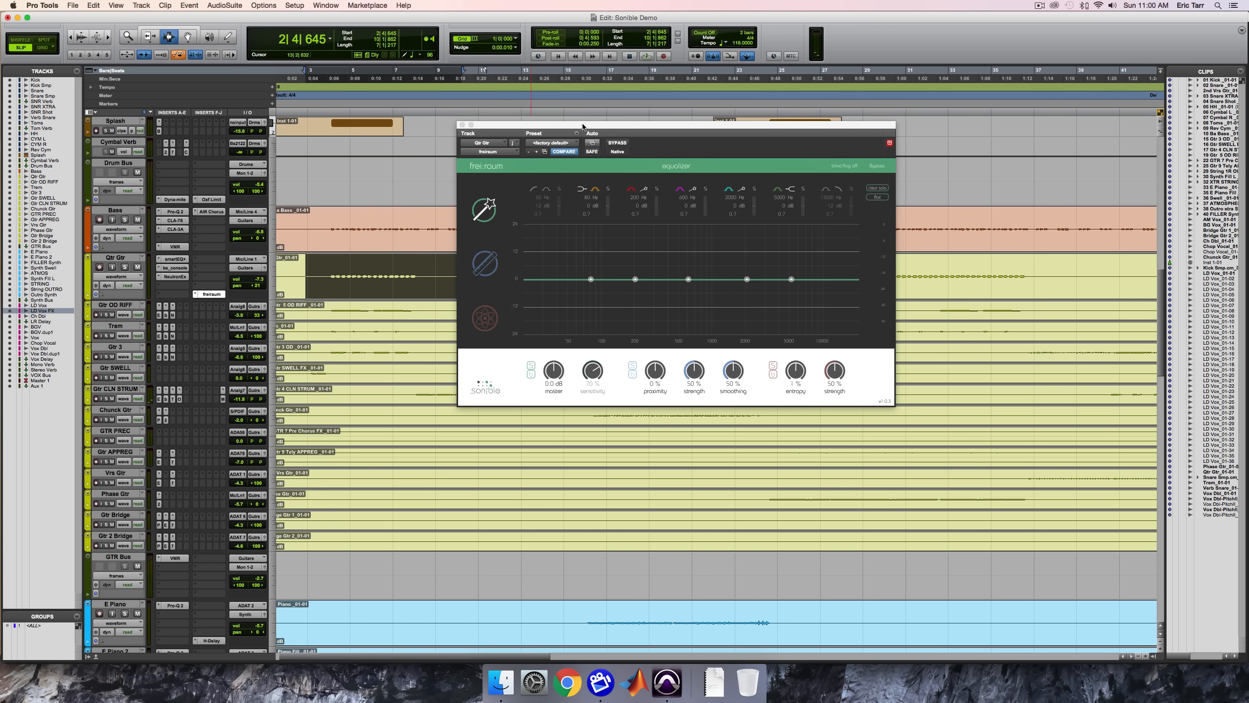
drag(327, 268, 441, 269)
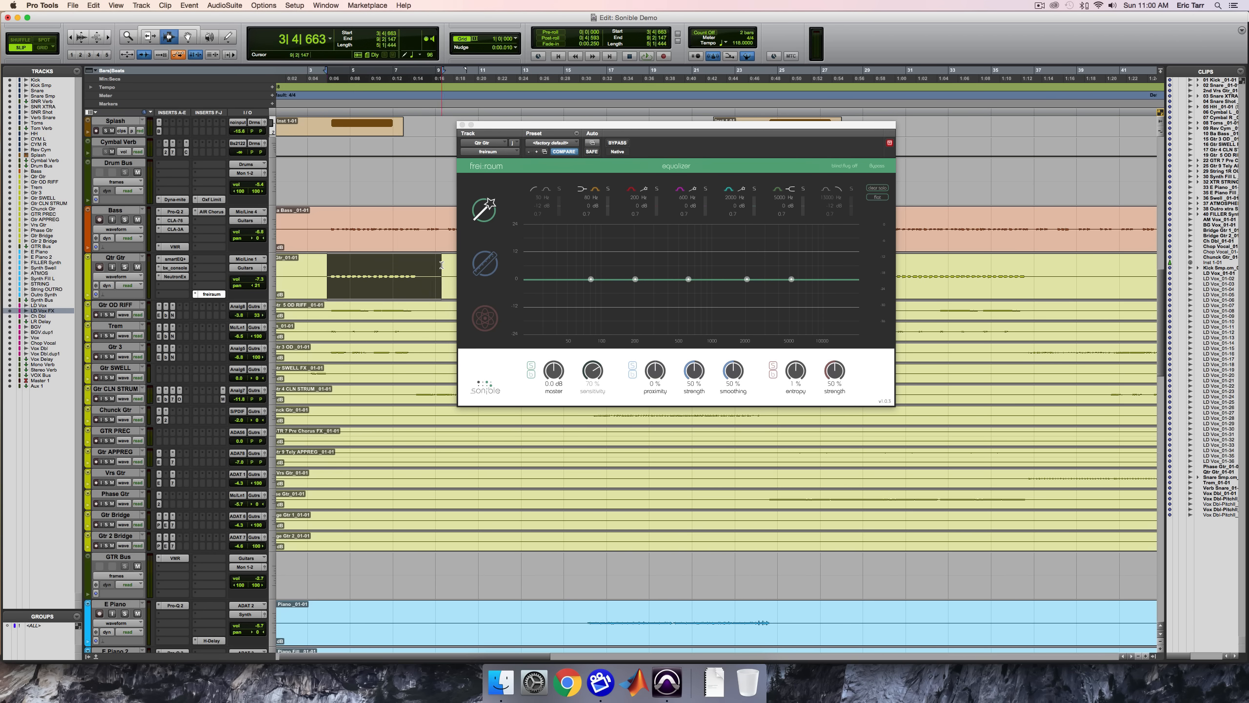
click(125, 267)
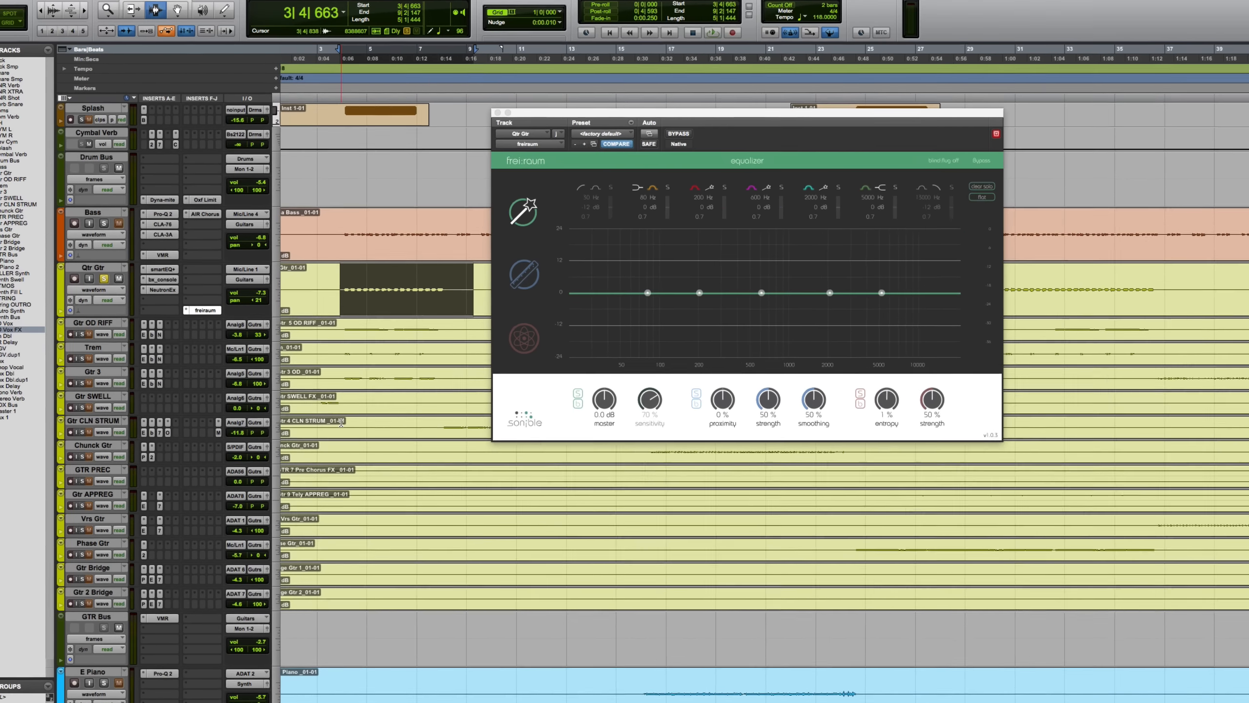
key(space)
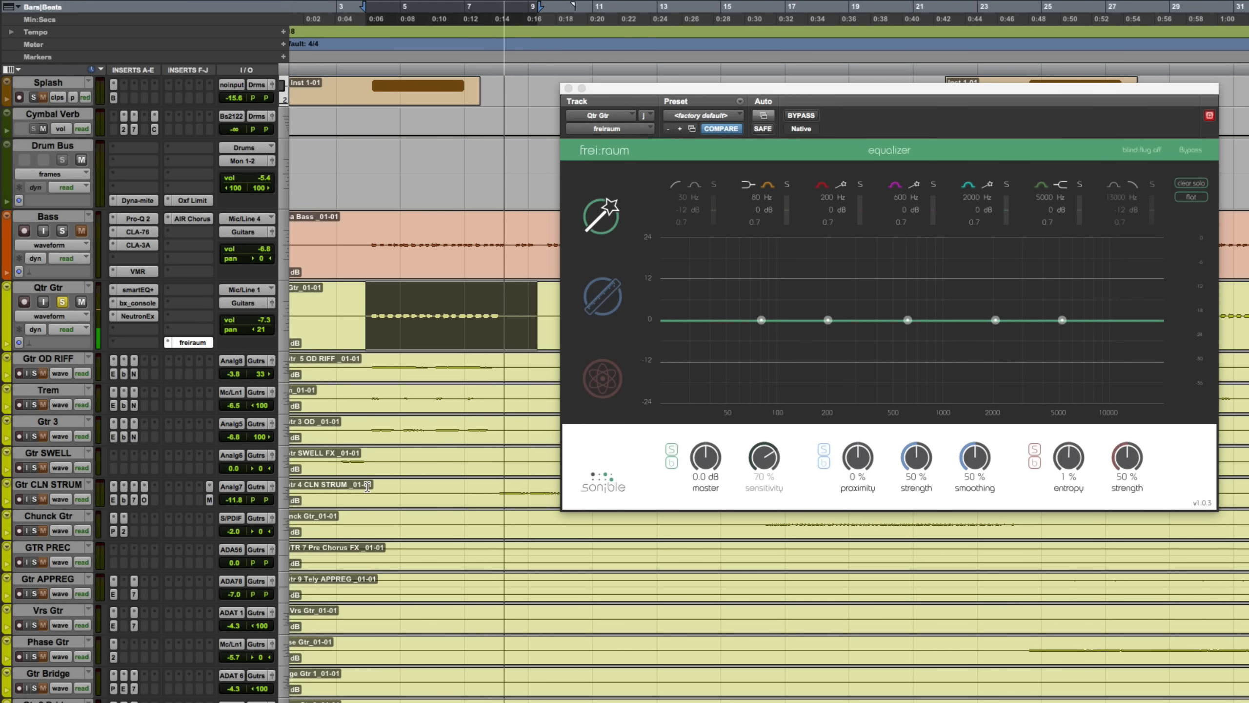
key(space)
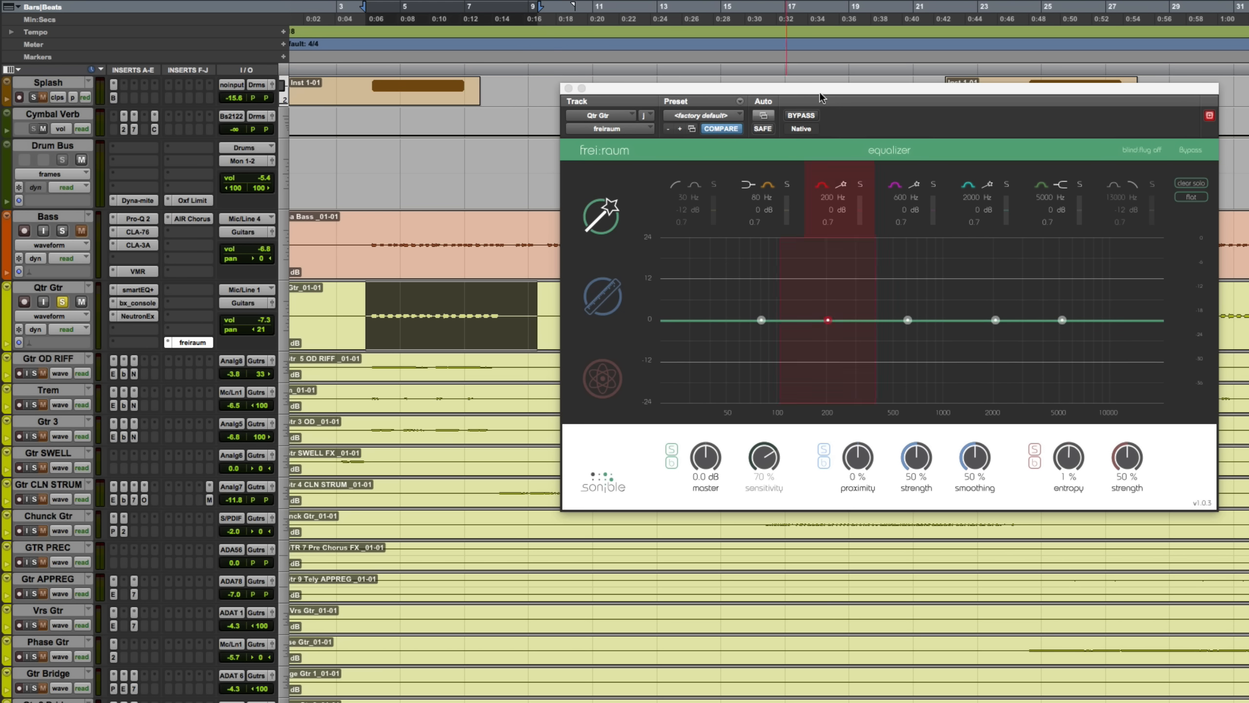
Show frei:raum's proximity stage, raise the global proximity to 17 % and shift the purple band to 713 Hz at 0.4 %
drag(824, 85, 776, 91)
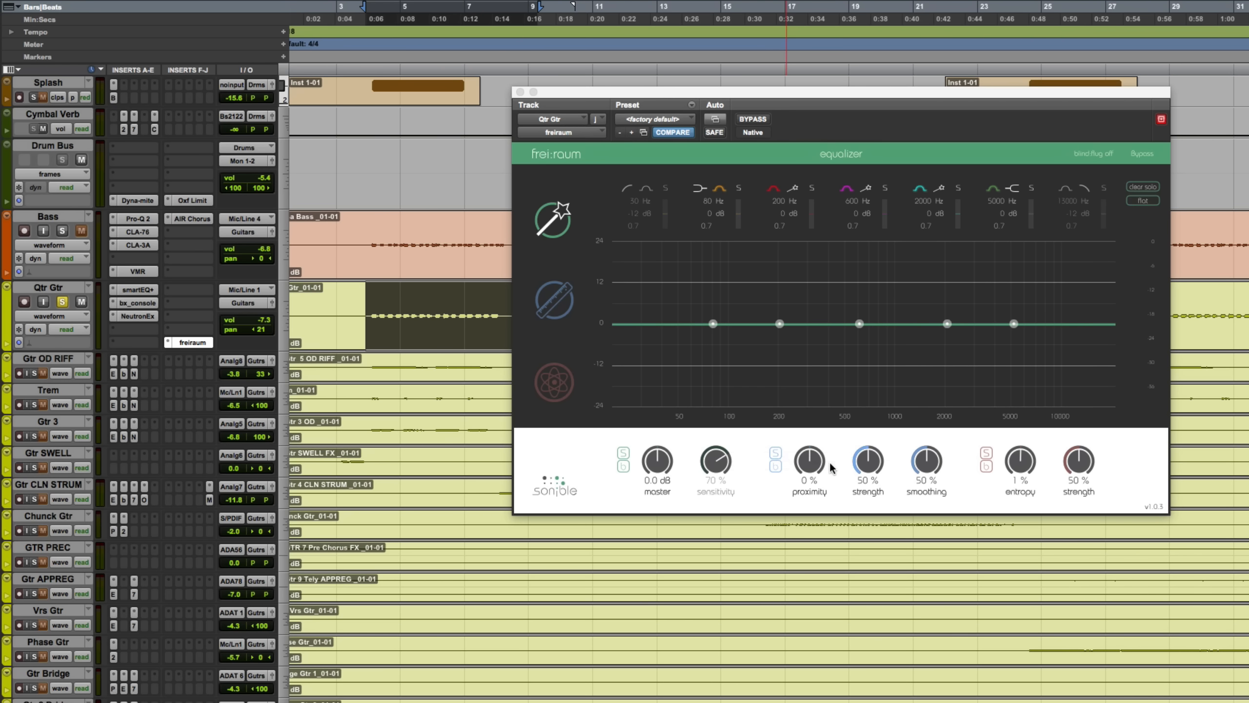
click(552, 300)
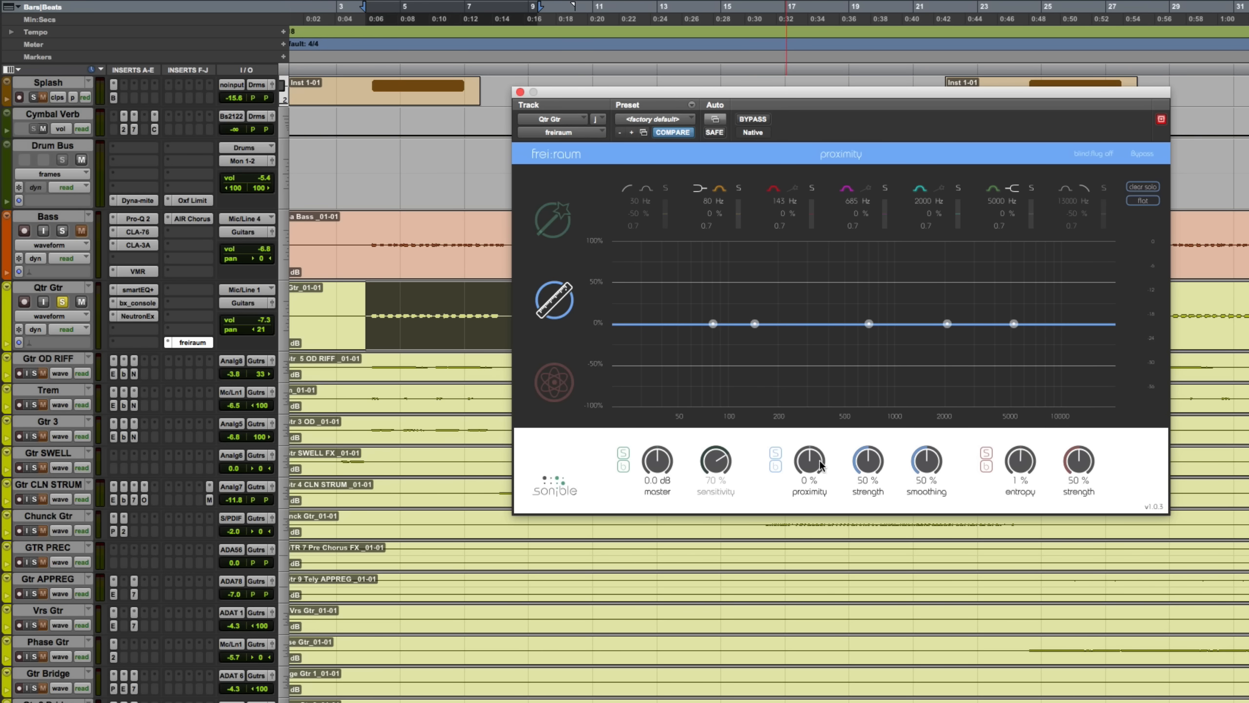
mouse_move(814, 463)
mouse_down()
mouse_move(817, 419)
mouse_move(802, 505)
mouse_move(809, 449)
mouse_up()
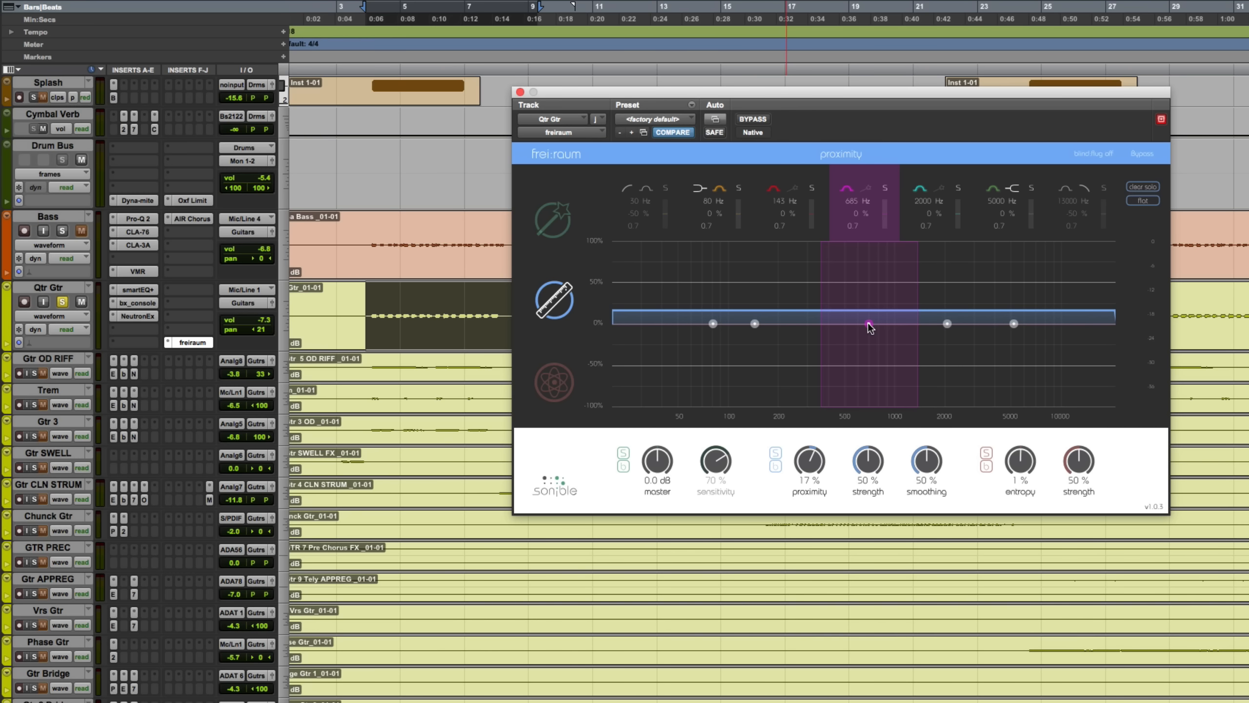
mouse_move(870, 328)
mouse_down()
mouse_move(874, 287)
mouse_move(874, 326)
mouse_up()
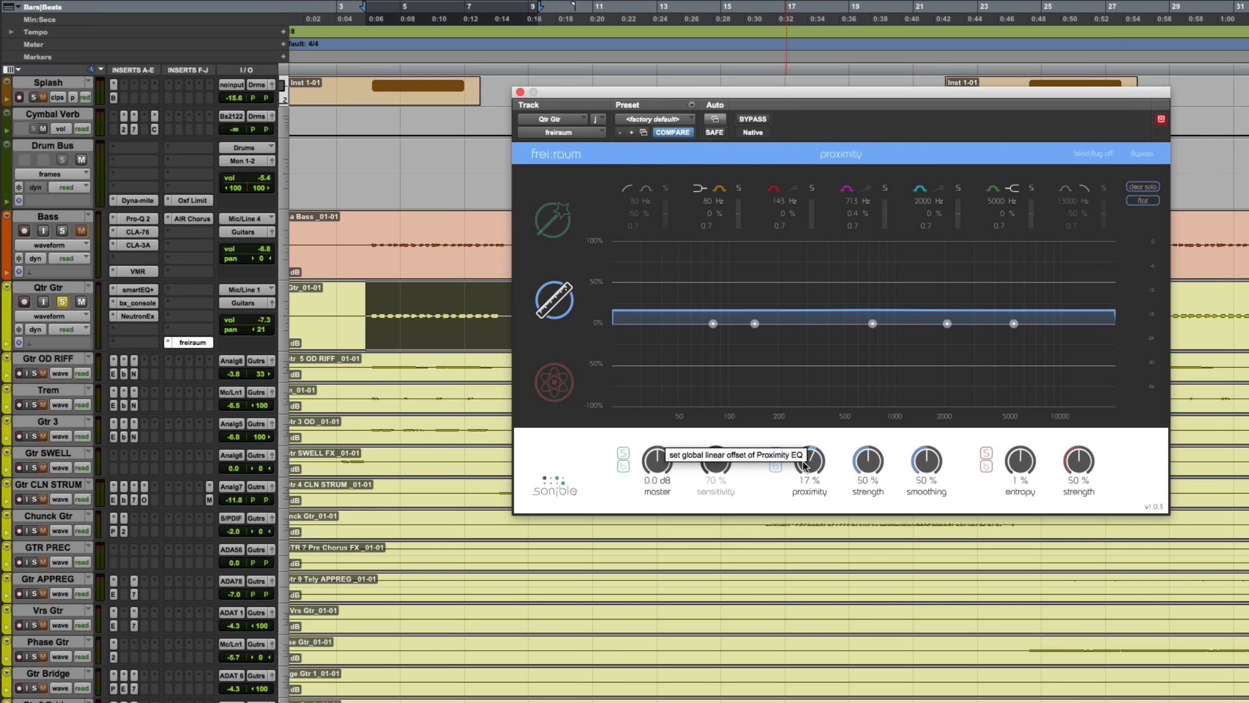
Audition the soloed guitar at proximity extremes of -100 % and 94 %, and try offsets of -84 % and 77 %
key(space)
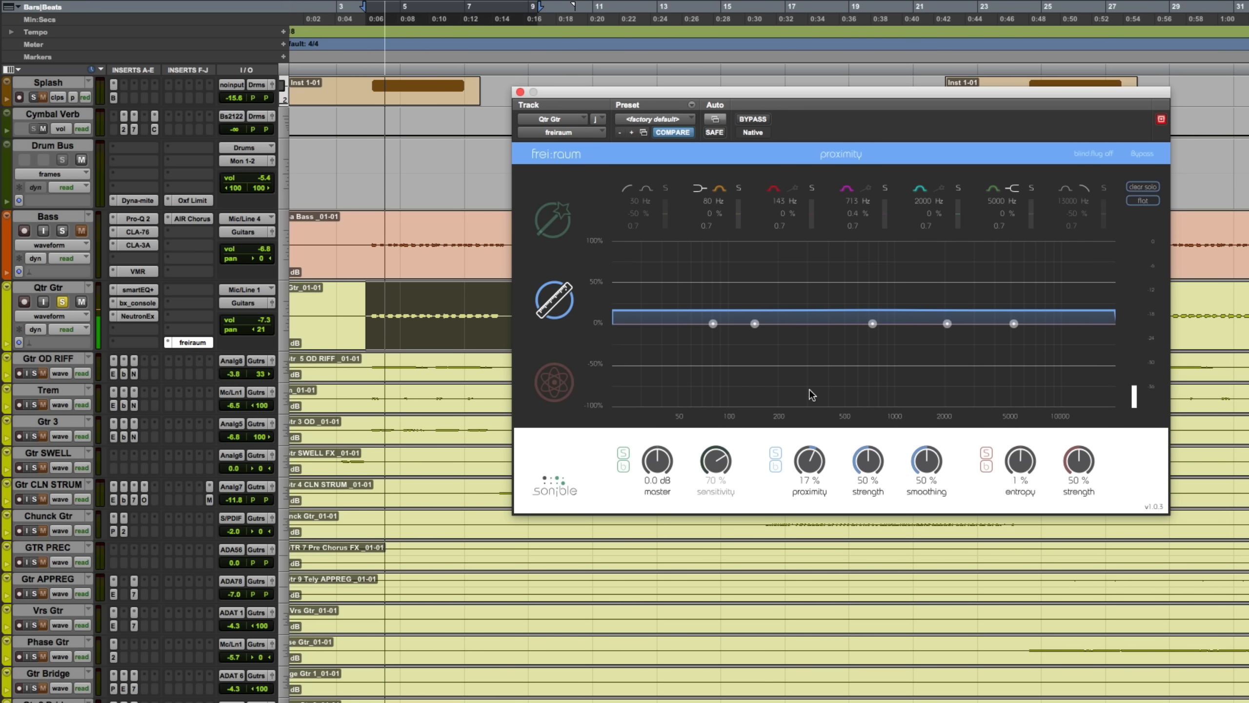
drag(806, 465, 782, 556)
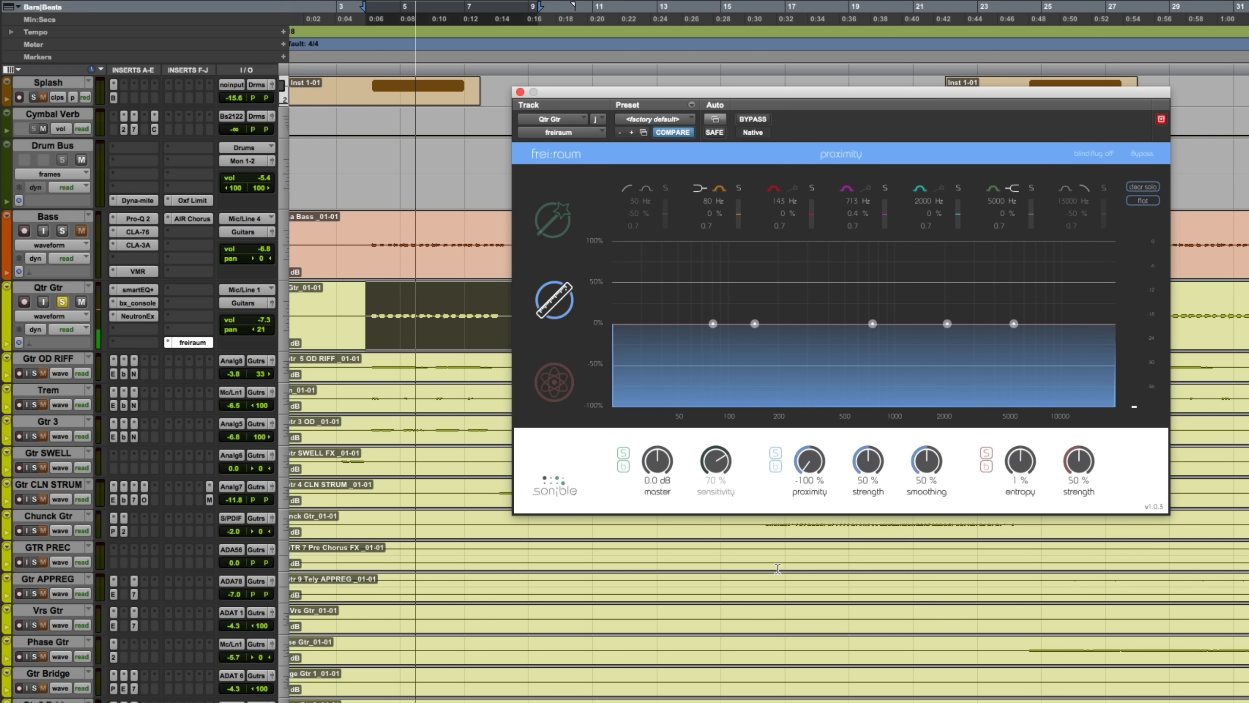
drag(815, 445, 813, 290)
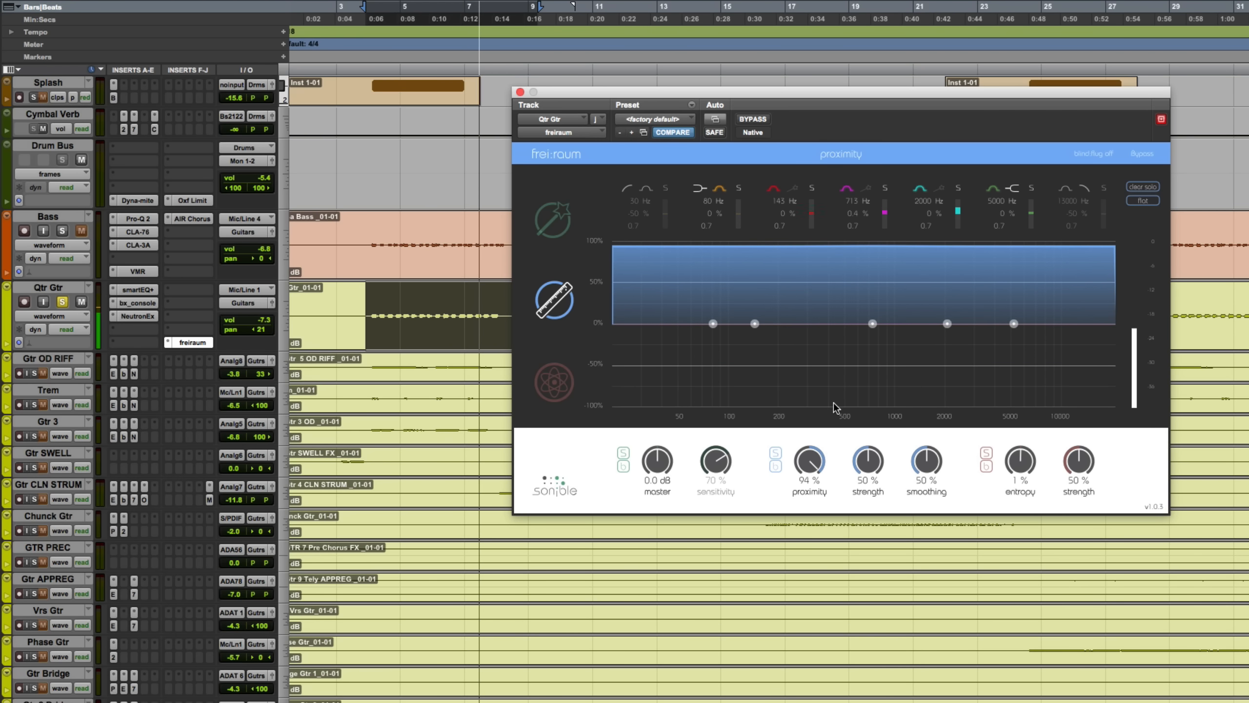
alt+click(806, 459)
drag(787, 516, 773, 584)
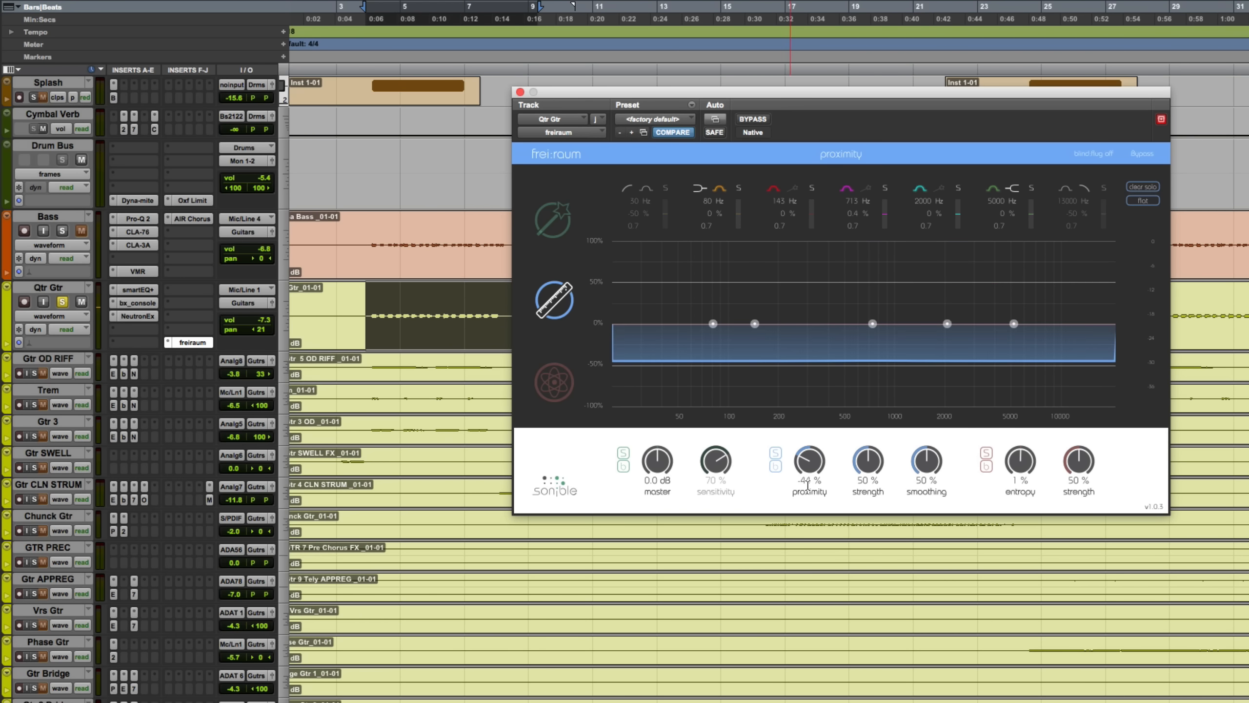
drag(808, 457, 807, 494)
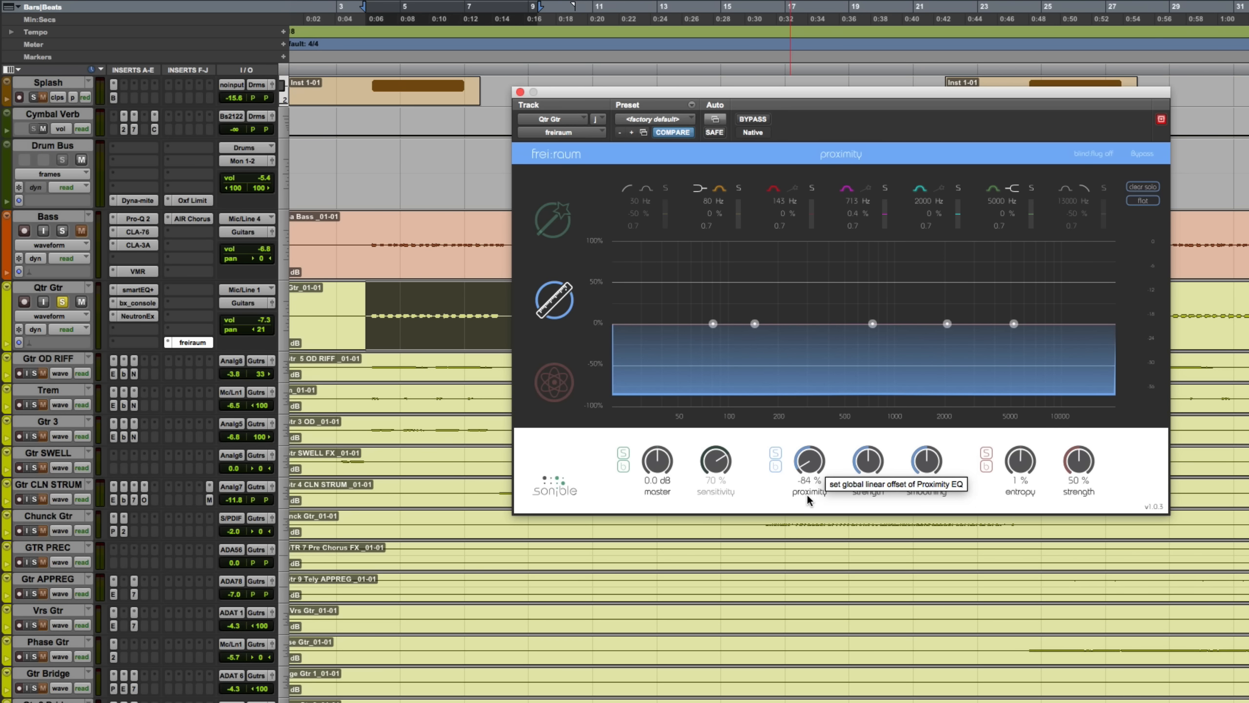
drag(810, 470, 817, 320)
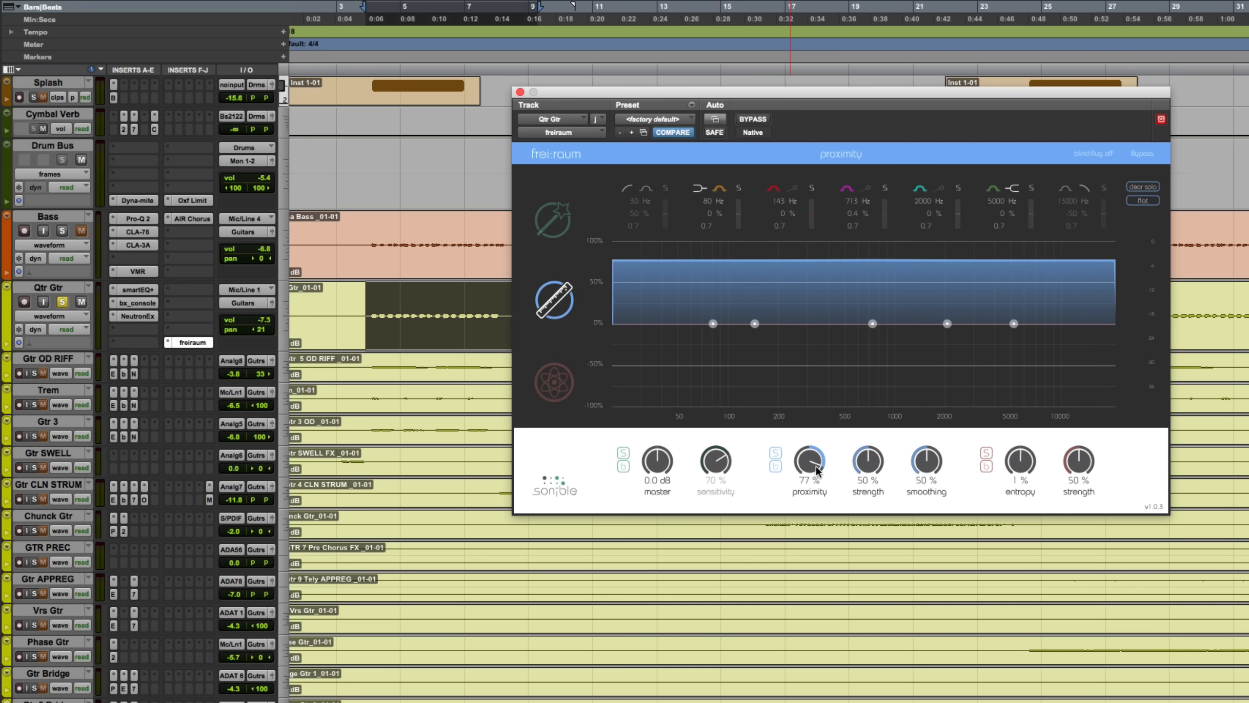
Set proximity to 84 %, its strength to 85 % and smoothing to 25 % while playing the guitar passage
drag(817, 470, 871, 421)
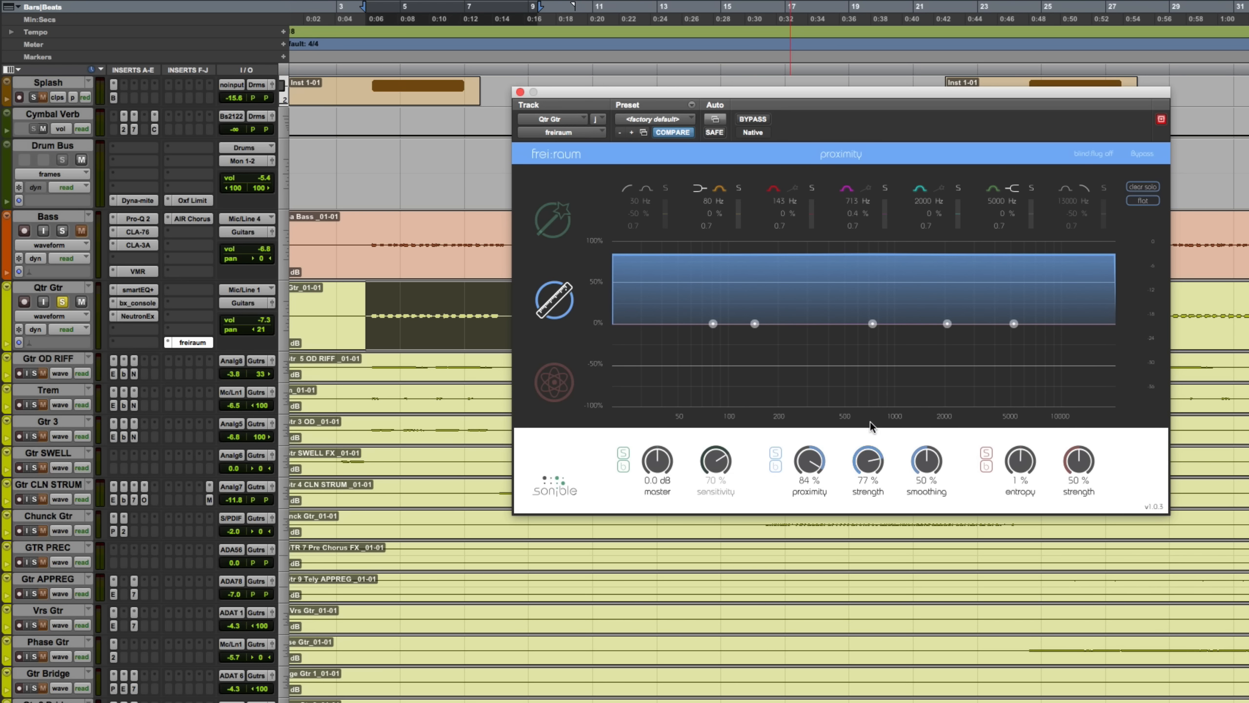
key(space)
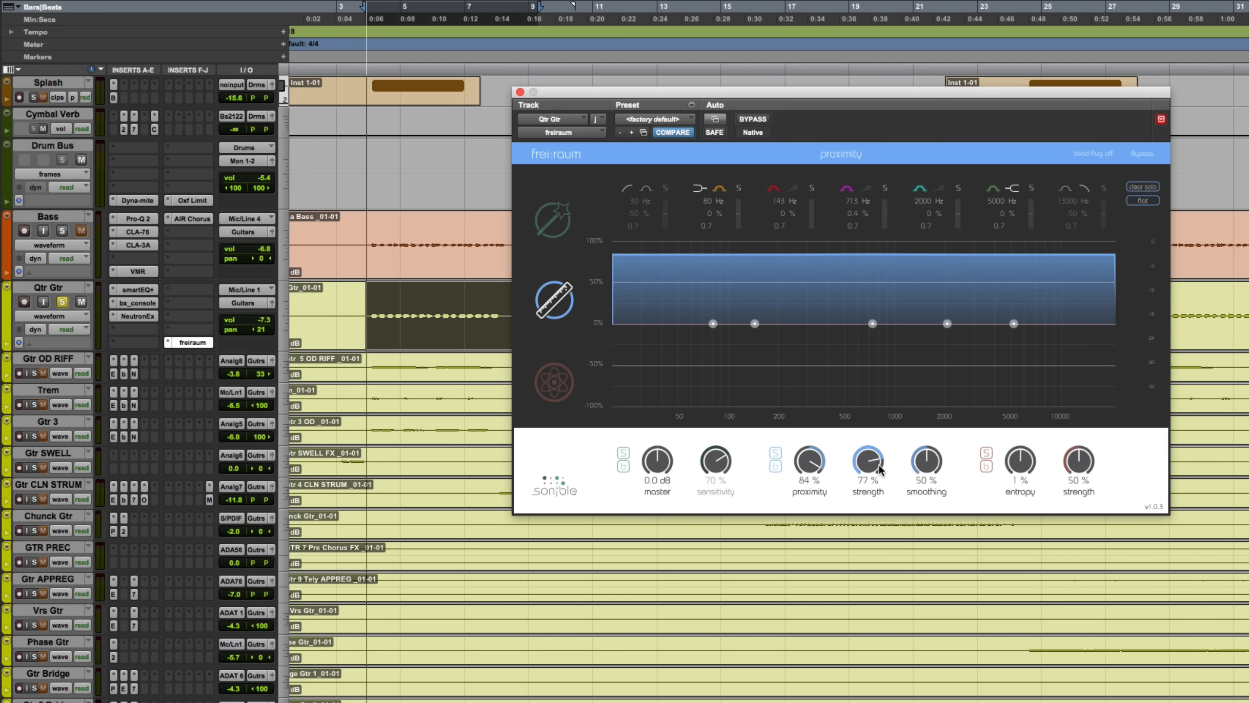
drag(866, 465, 875, 458)
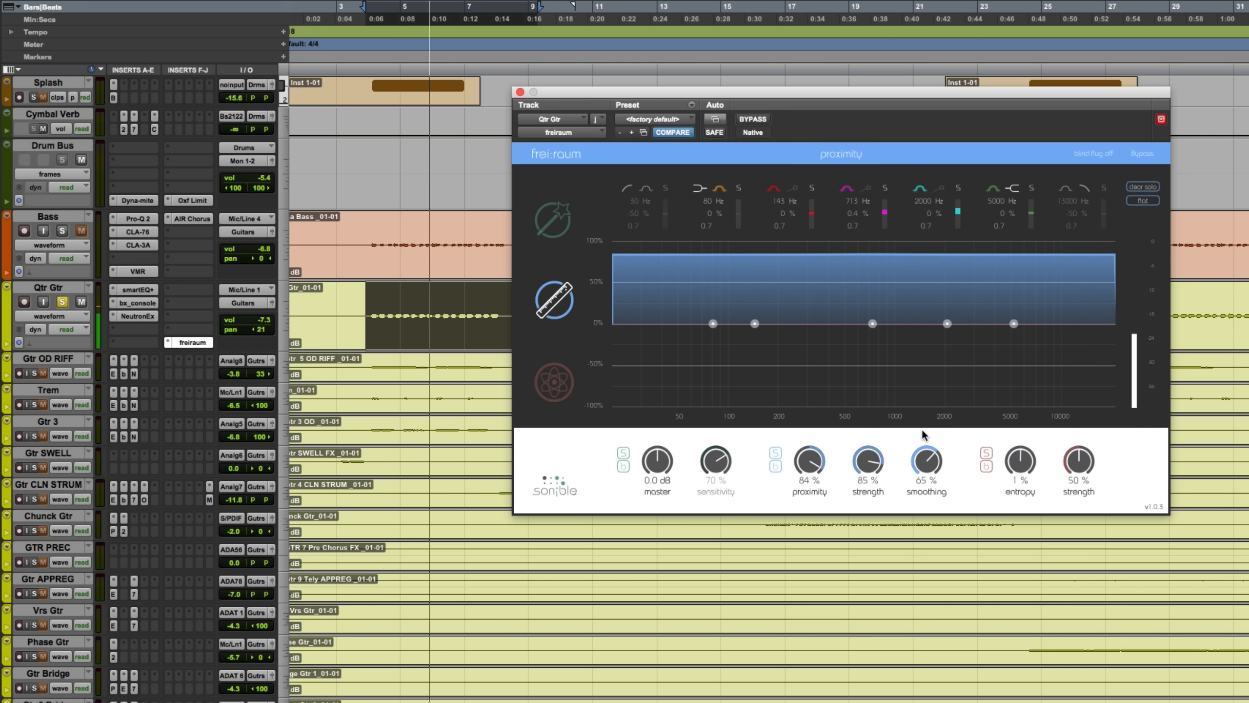
drag(928, 457, 912, 502)
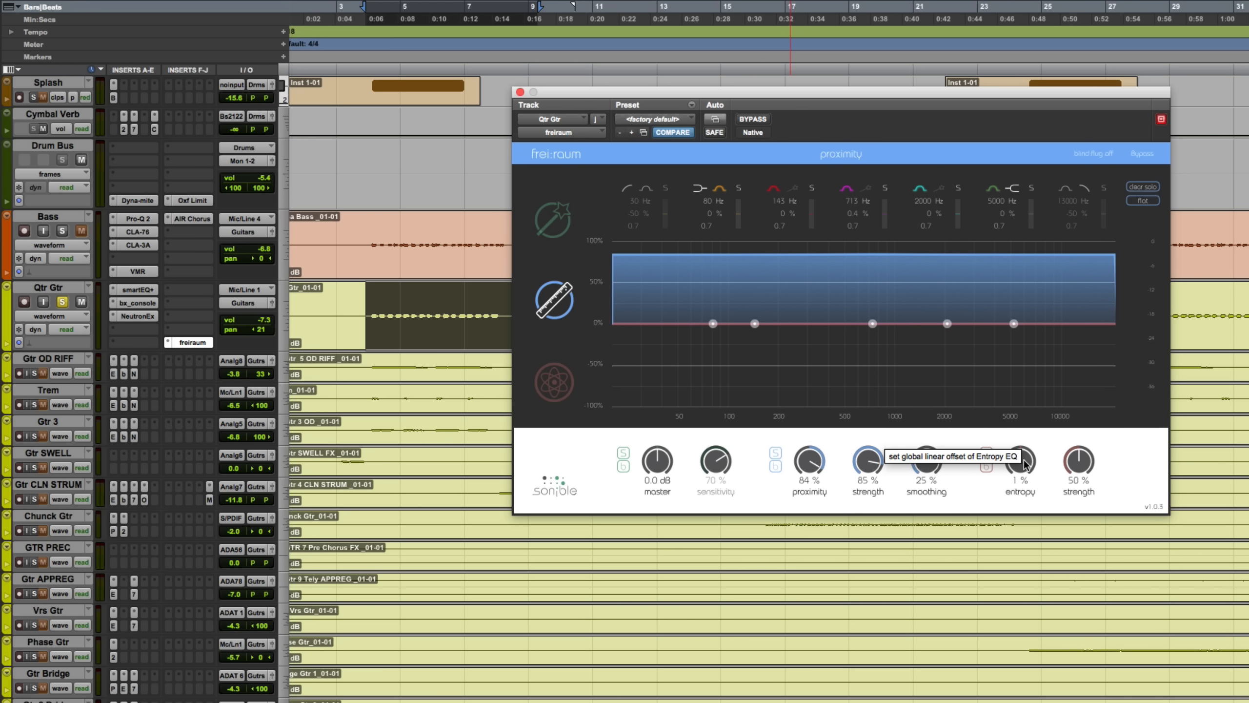
Compare negative and positive entropy on the playing guitar, going down to about -71 %, and settle on an entropy of 36 %
mouse_move(1025, 463)
mouse_down()
mouse_move(1033, 426)
mouse_move(1028, 497)
mouse_move(1027, 442)
mouse_up()
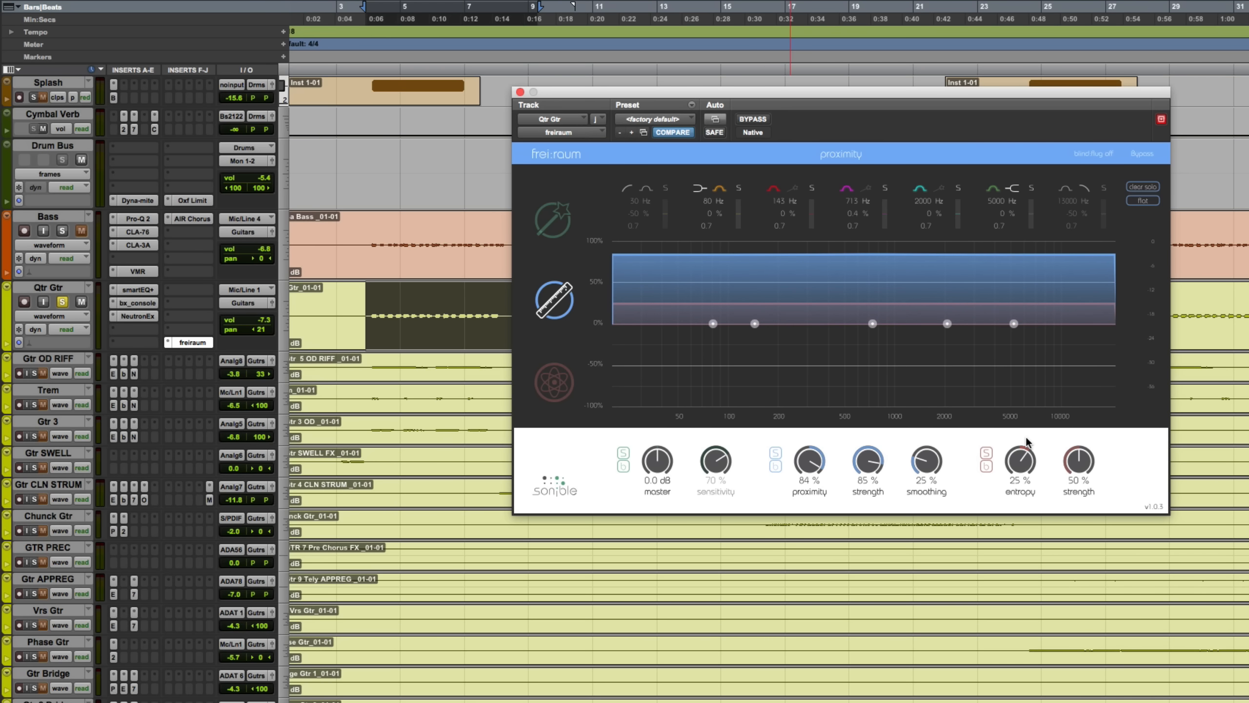
drag(1026, 441, 1020, 470)
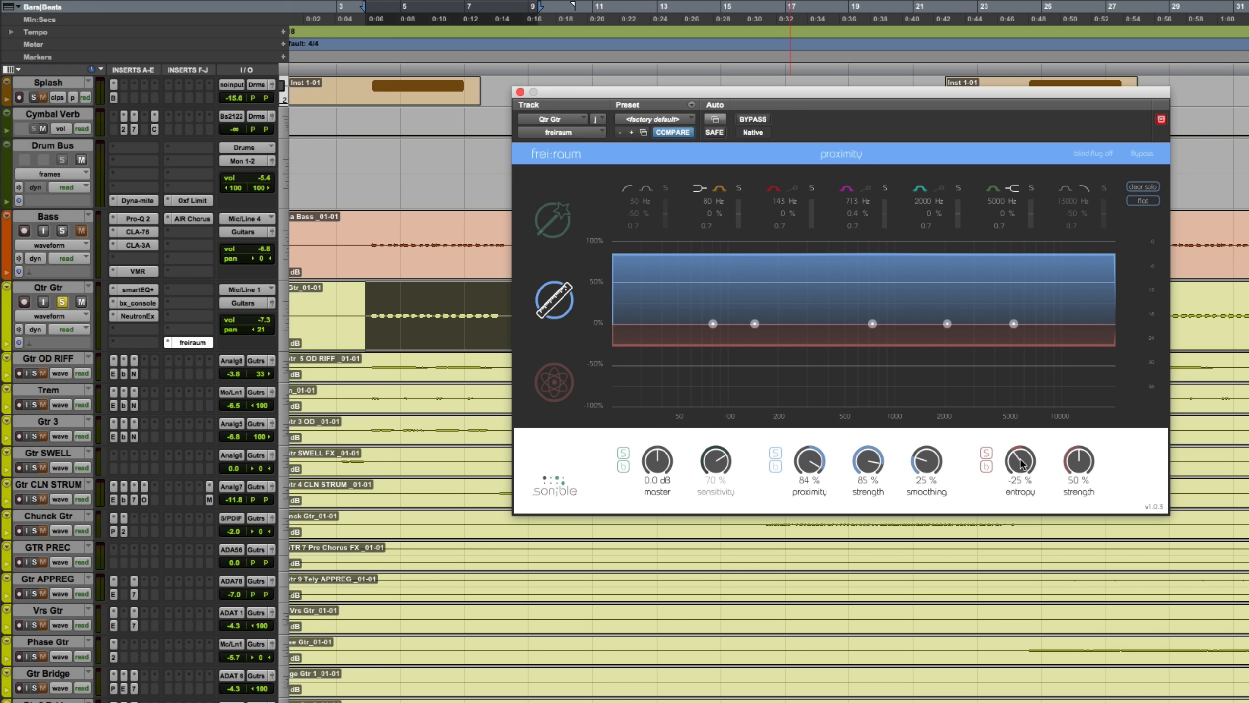
drag(1020, 462, 1026, 415)
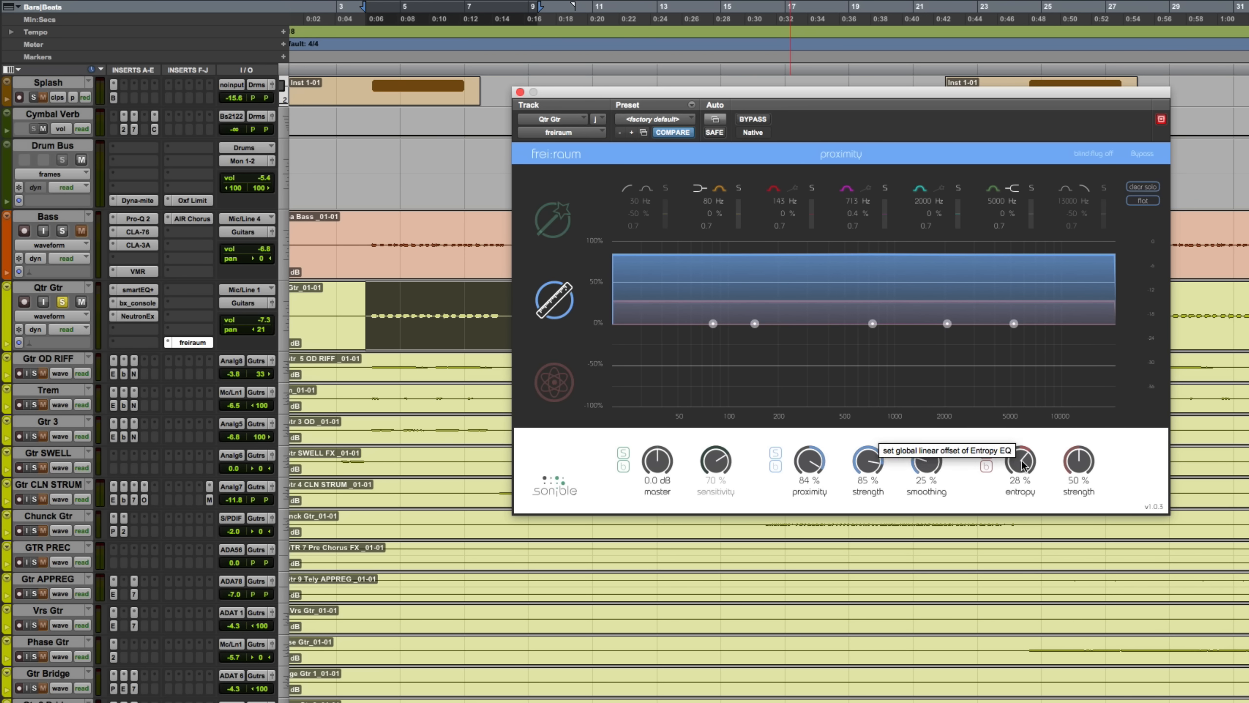
key(space)
drag(1025, 464, 984, 548)
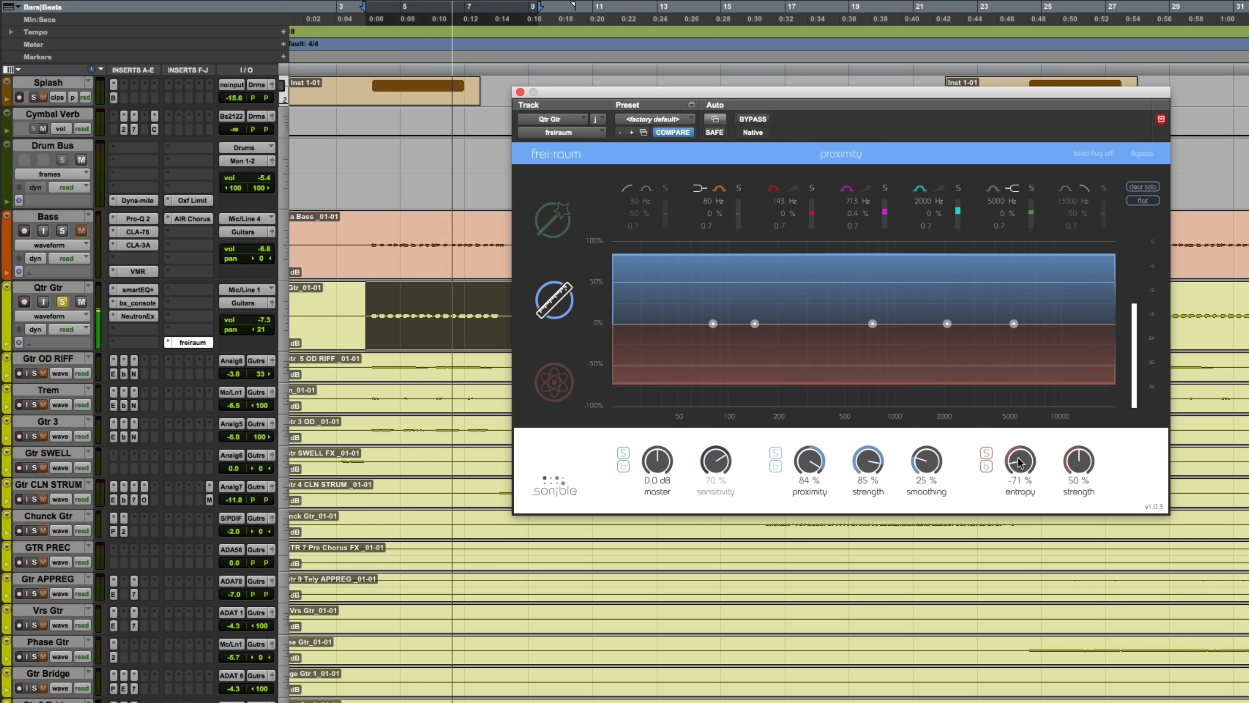
drag(1016, 460, 1011, 355)
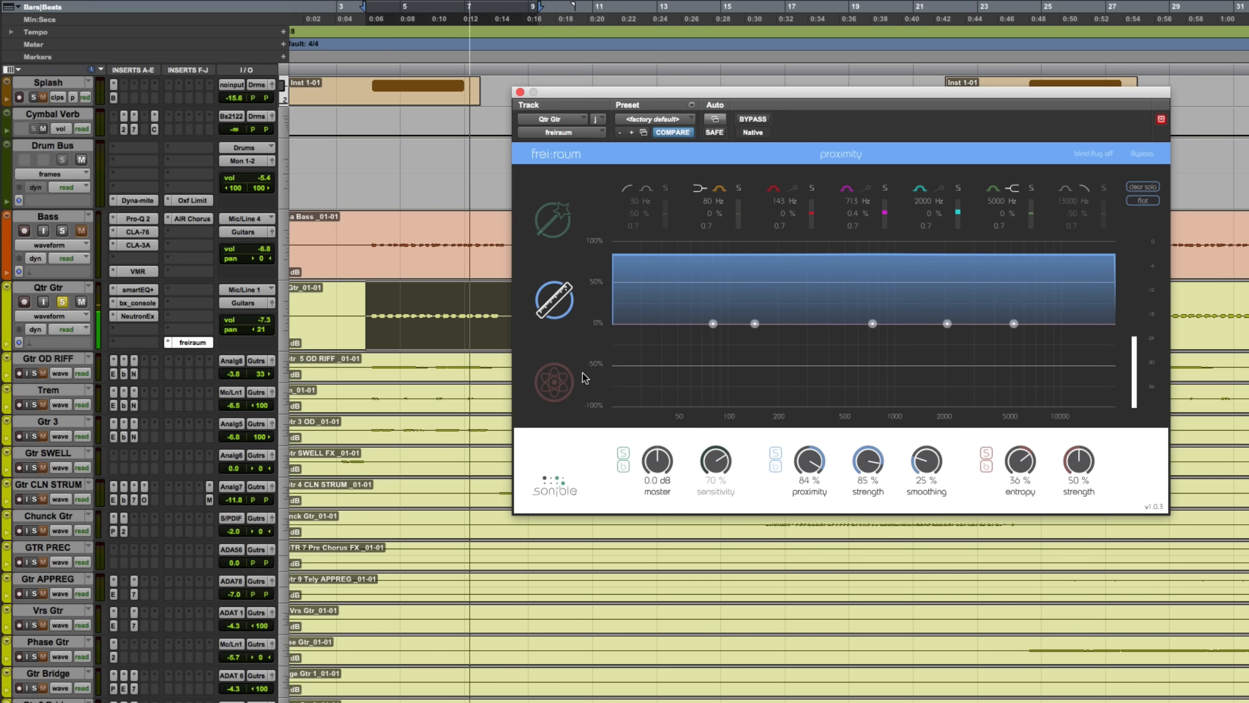
In the entropy stage, stop playback and raise the red band to 17.2 % at 2970 Hz and the green band to 25.1 % at 5820 Hz
click(554, 383)
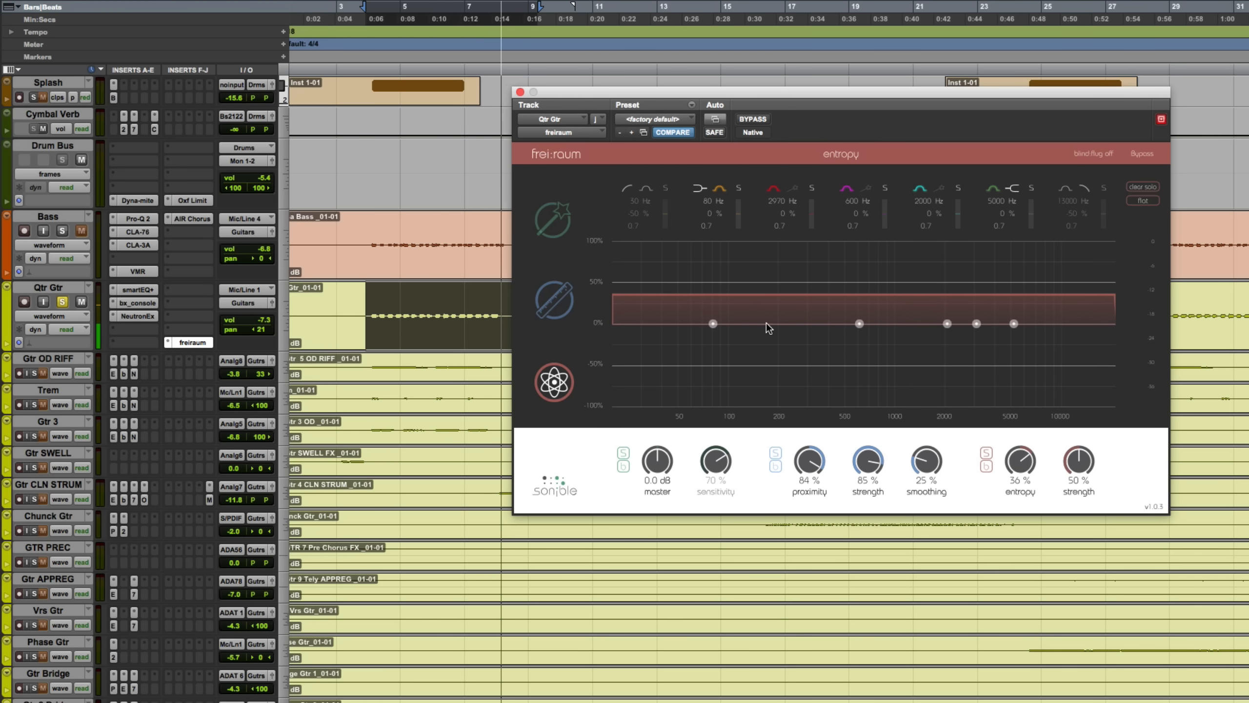
key(space)
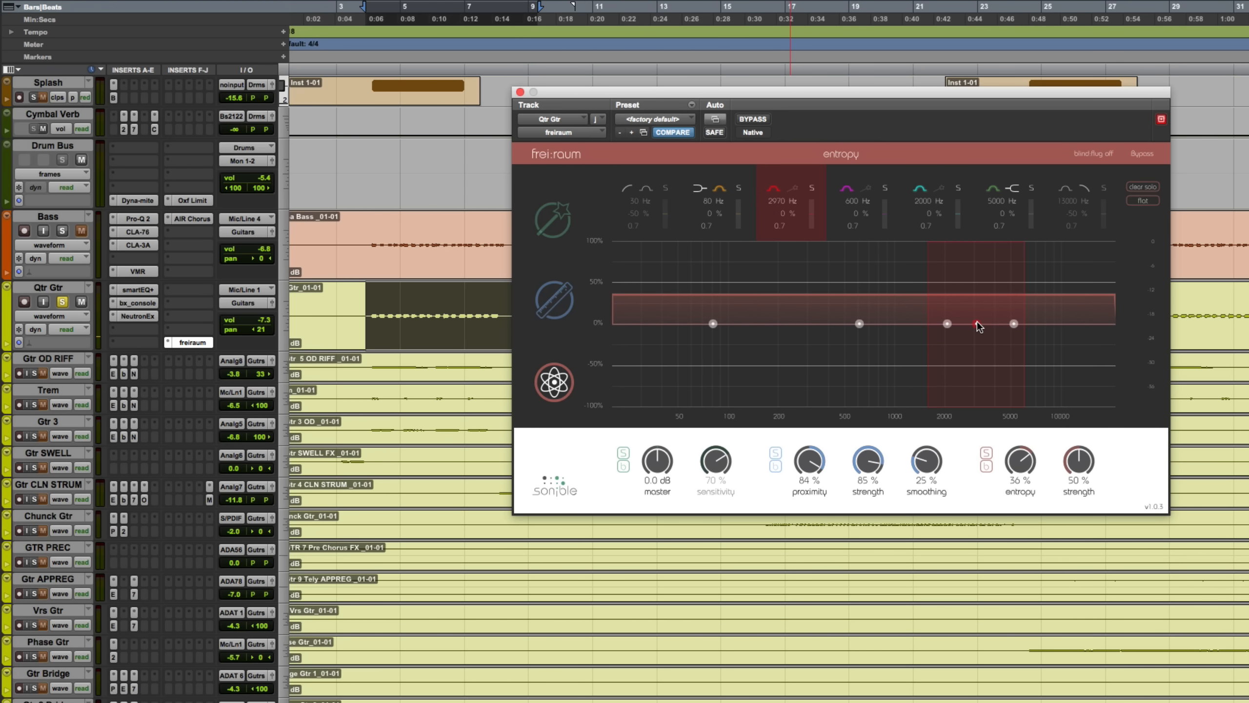
drag(979, 327, 1027, 313)
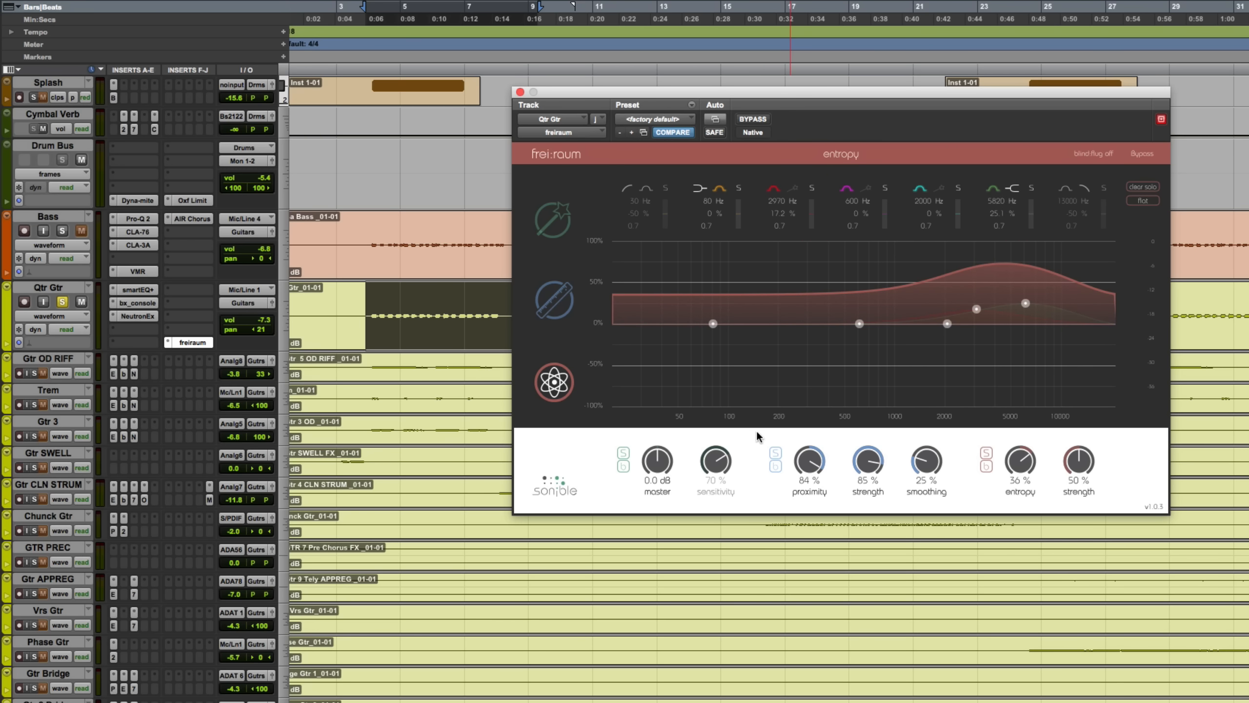
In the proximity stage, raise the cyan band to 26.9 % at 2090 Hz and the green band to 31.3 % at 6830 Hz
click(566, 313)
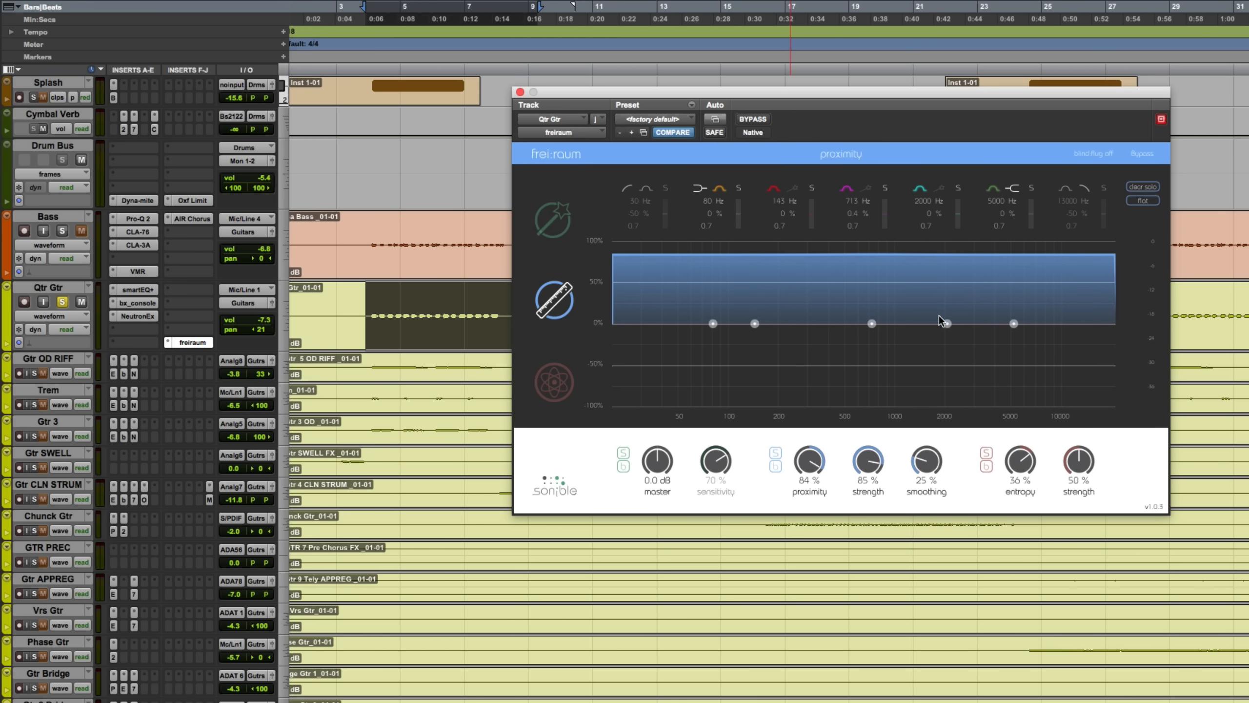
drag(947, 323, 1035, 298)
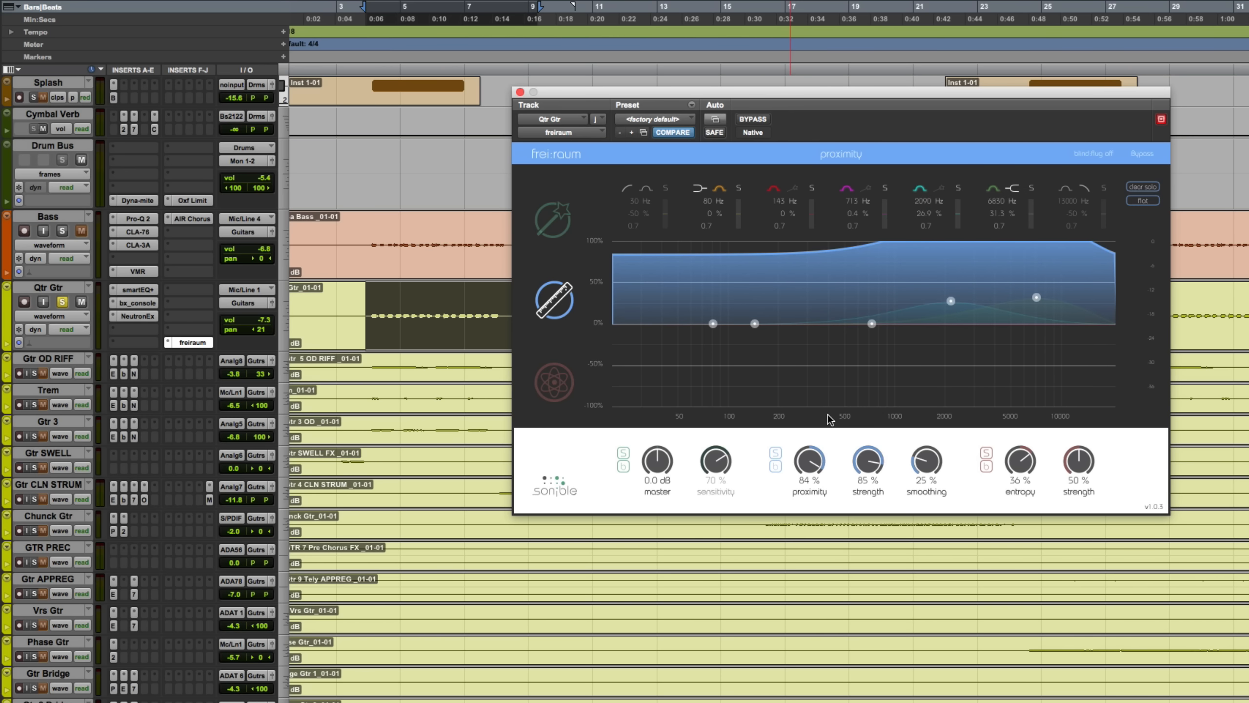
Unsolo the Qtr Gtr track in the Mix window and play the passage with the full mix
key(super+equal)
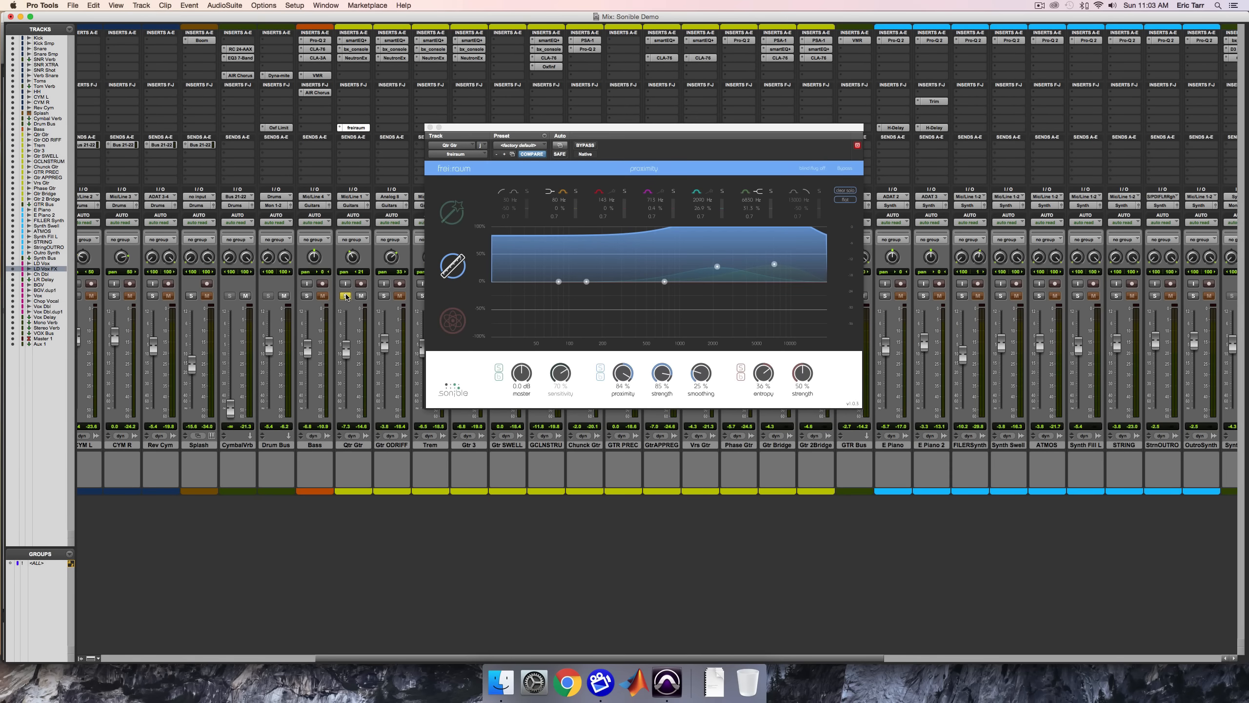
click(346, 296)
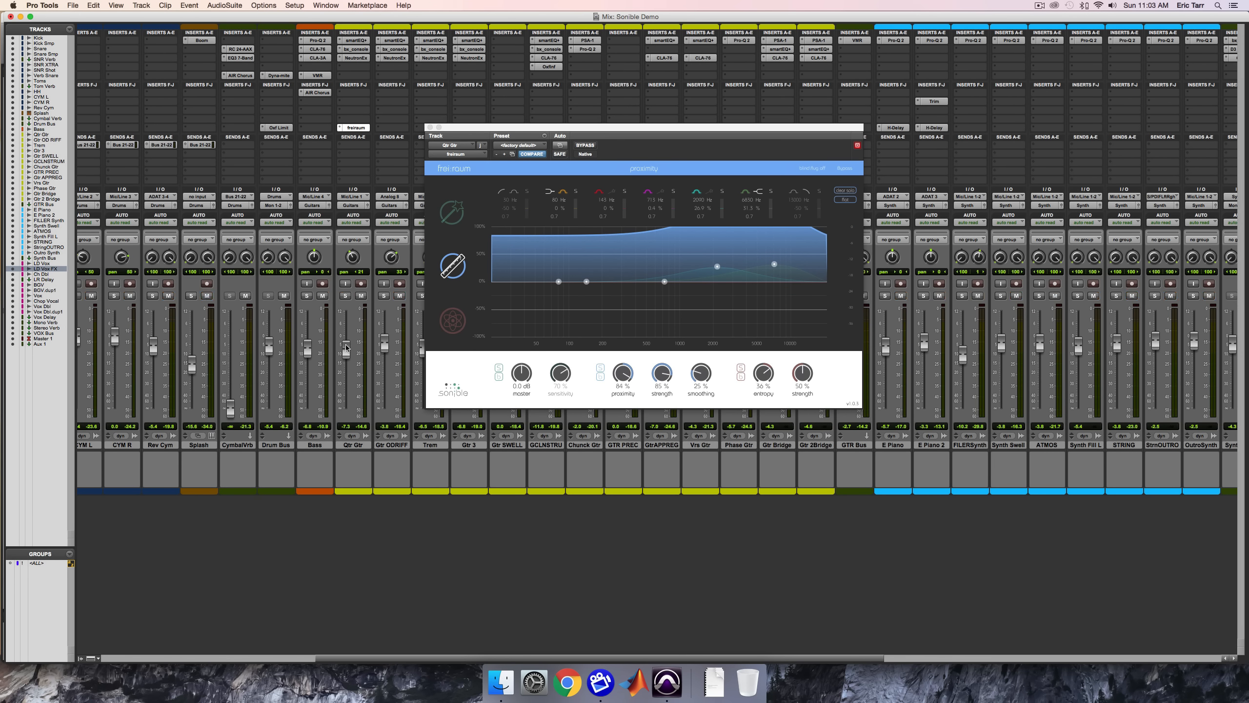
drag(346, 350, 348, 344)
key(space)
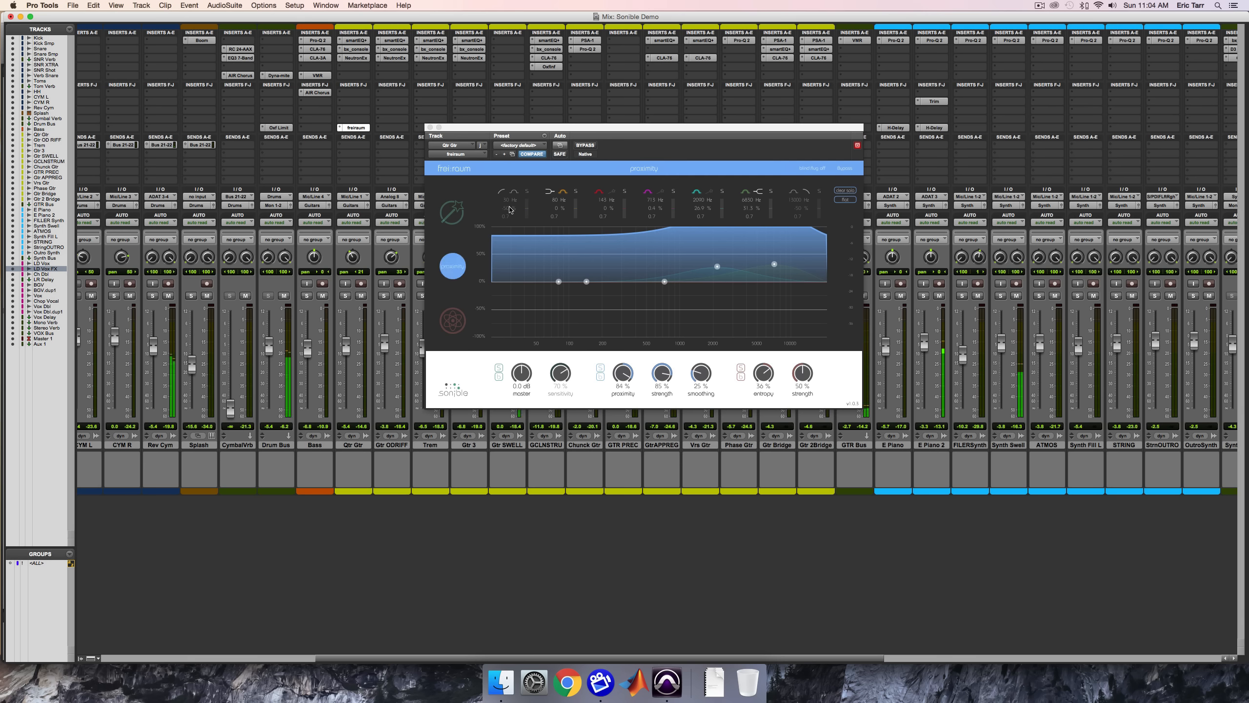
Compare the full mix with and without frei:raum on Qtr Gtr by repeatedly bypassing and re-enabling the plug-in
click(583, 145)
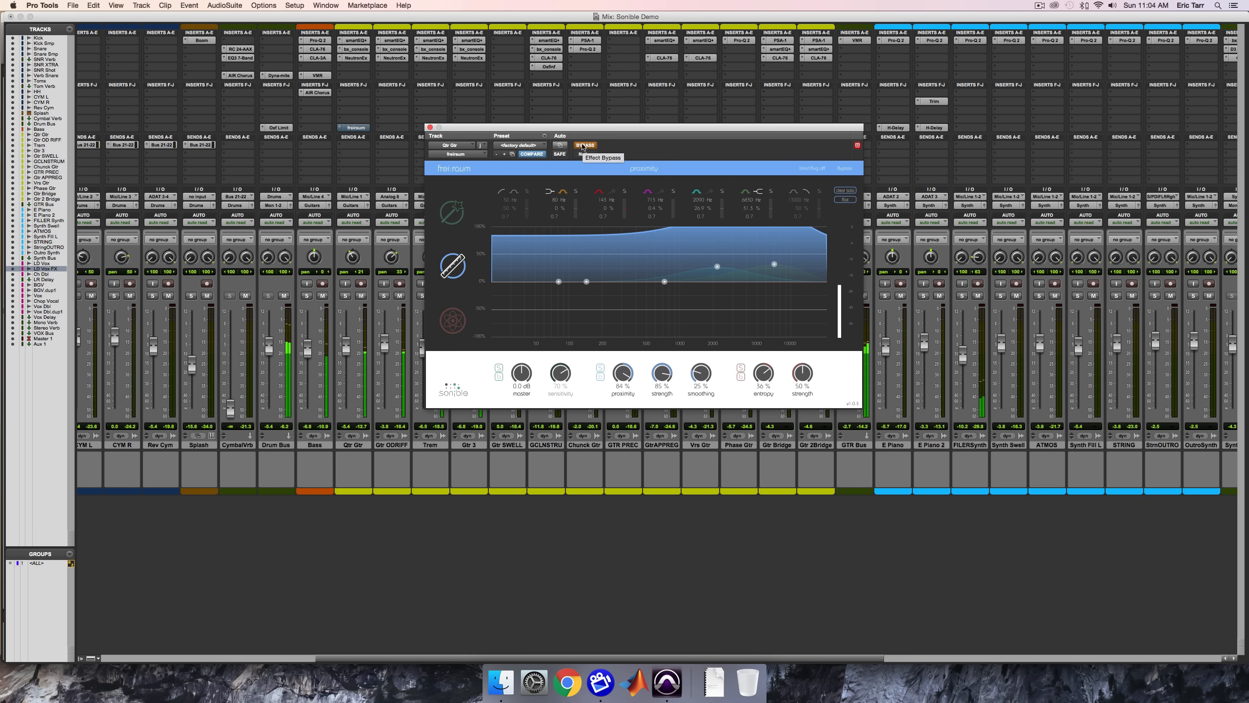
click(583, 145)
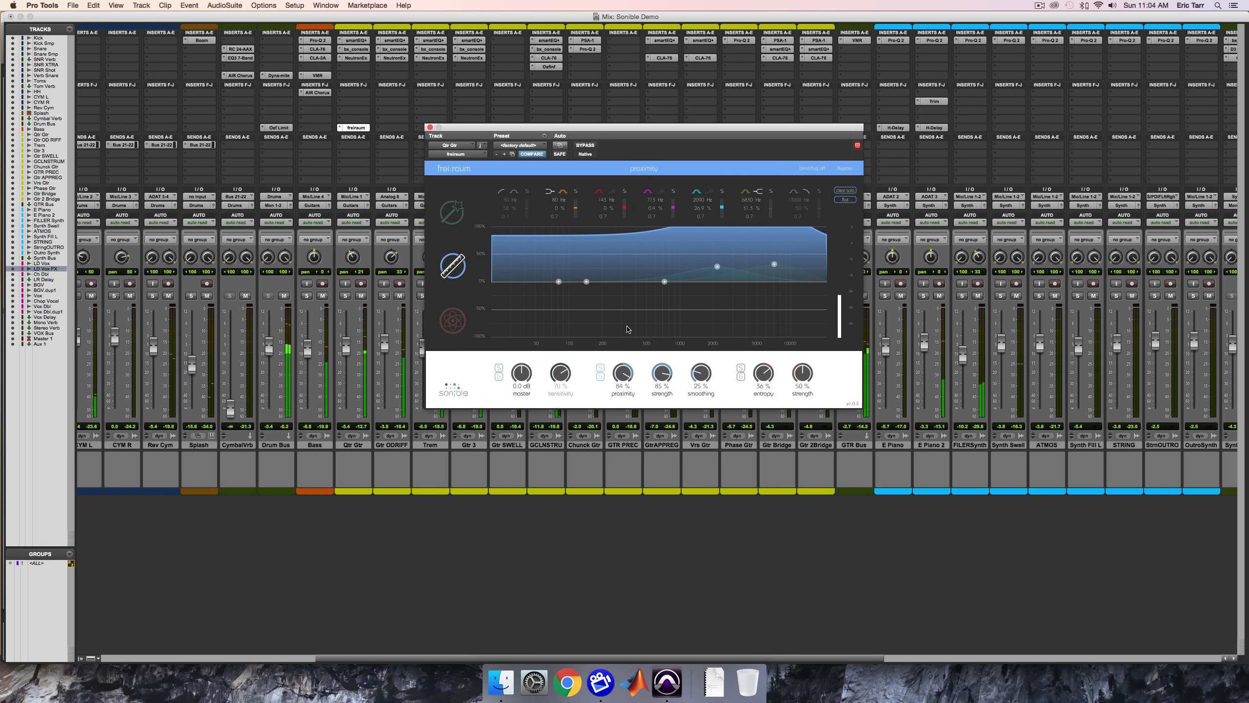
click(583, 144)
click(584, 145)
drag(606, 137, 590, 161)
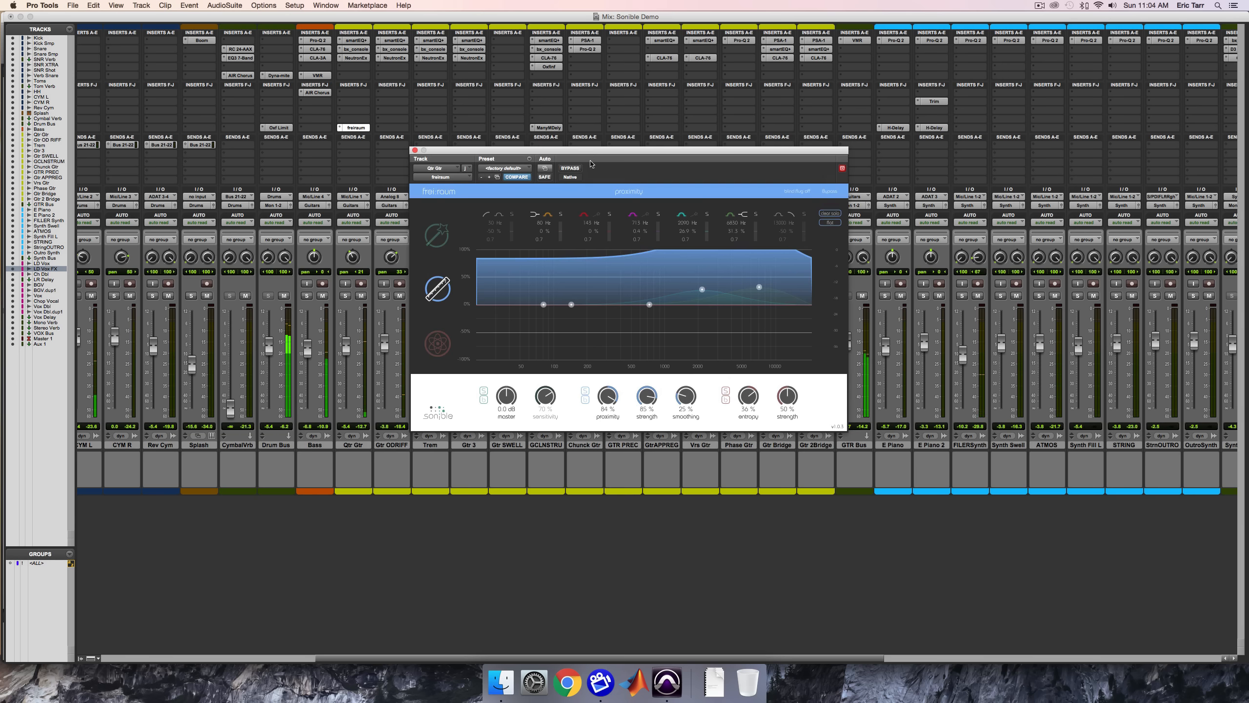